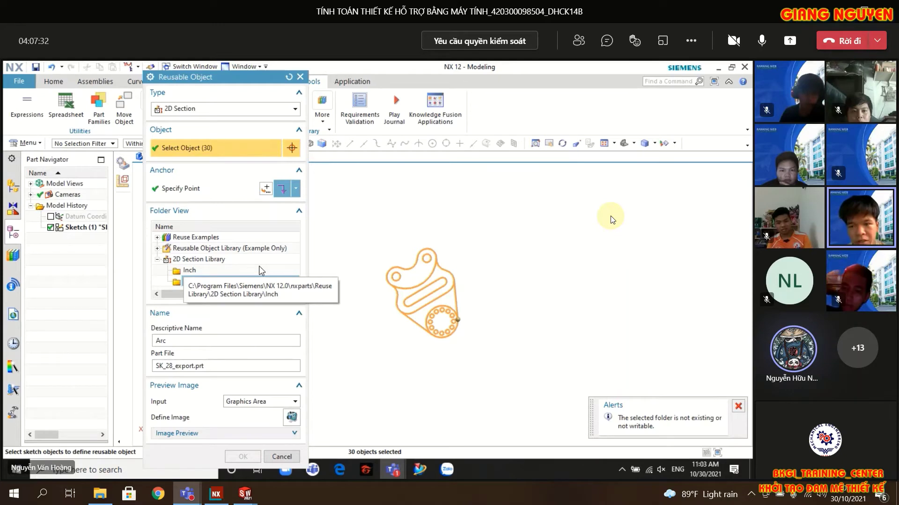
Step: Share the entire screen in the Teams meeting
left_click(260, 281)
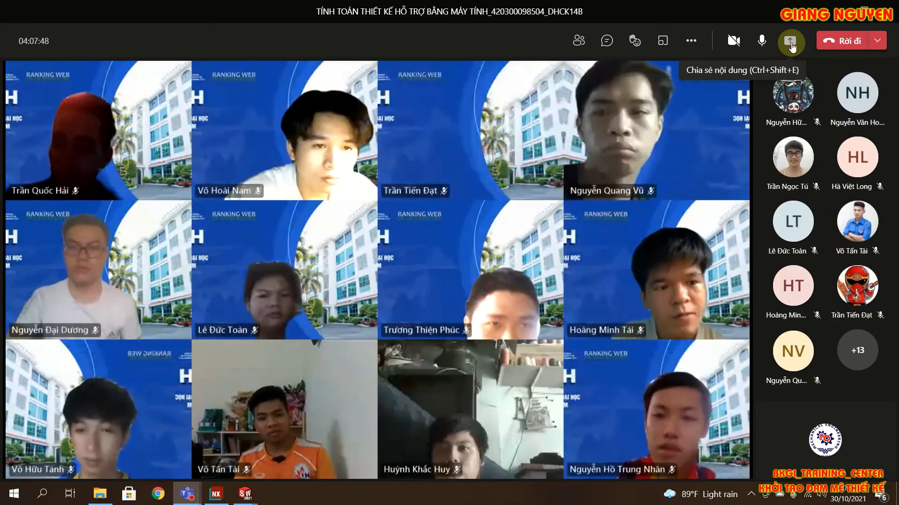
left_click(790, 42)
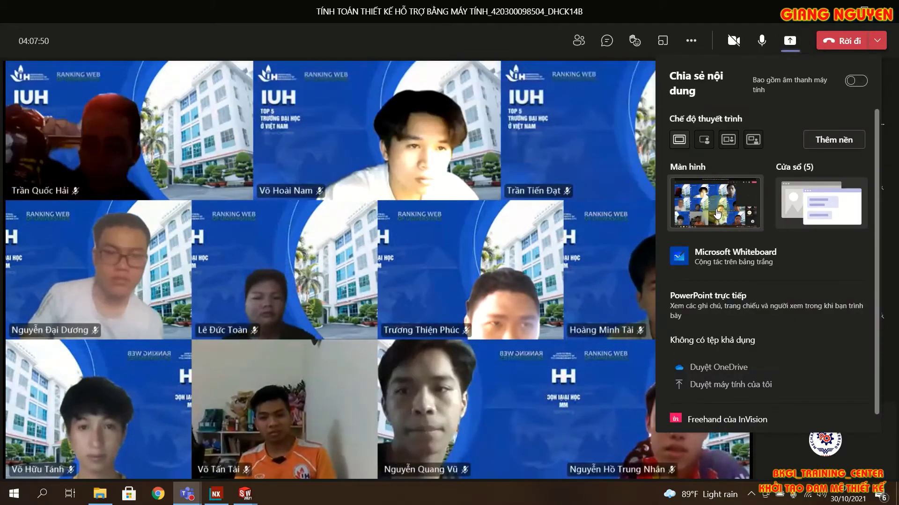
left_click(716, 211)
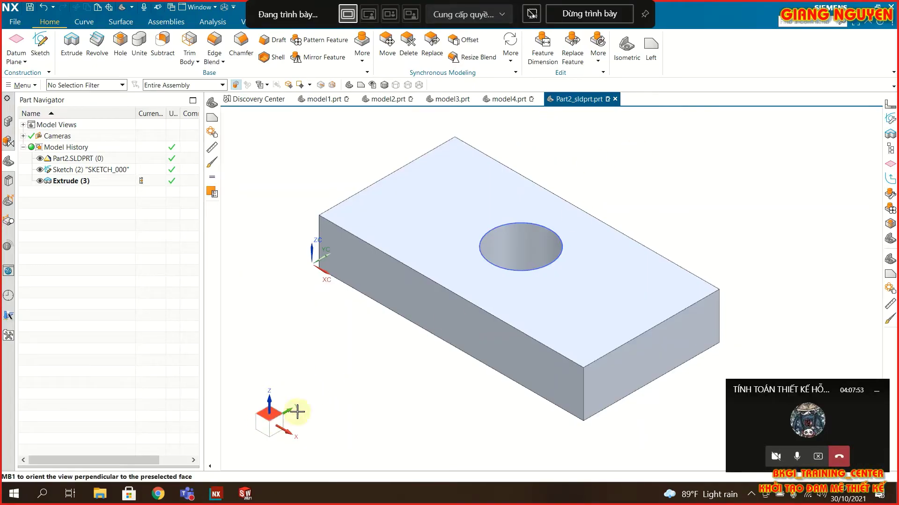
Step: Switch to File Explorer and open the Siemens folder inside Program Files on drive C
left_click(100, 493)
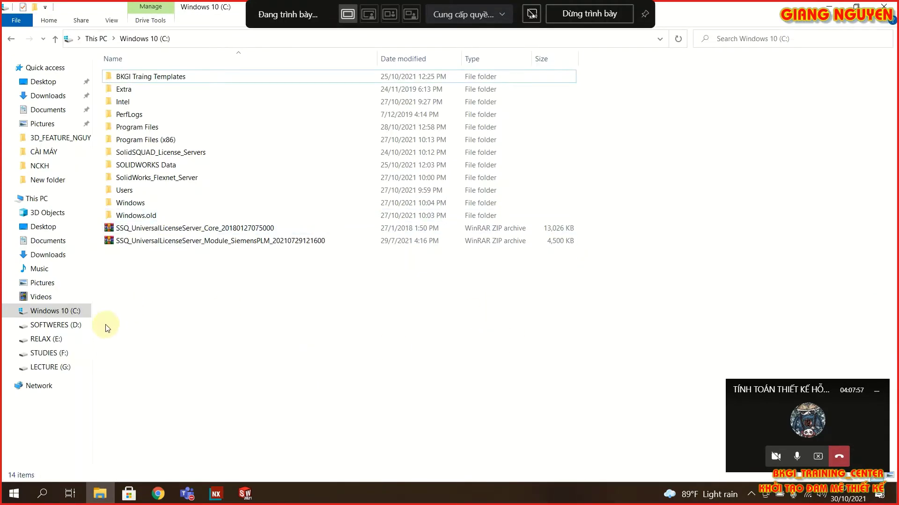
double_click(167, 132)
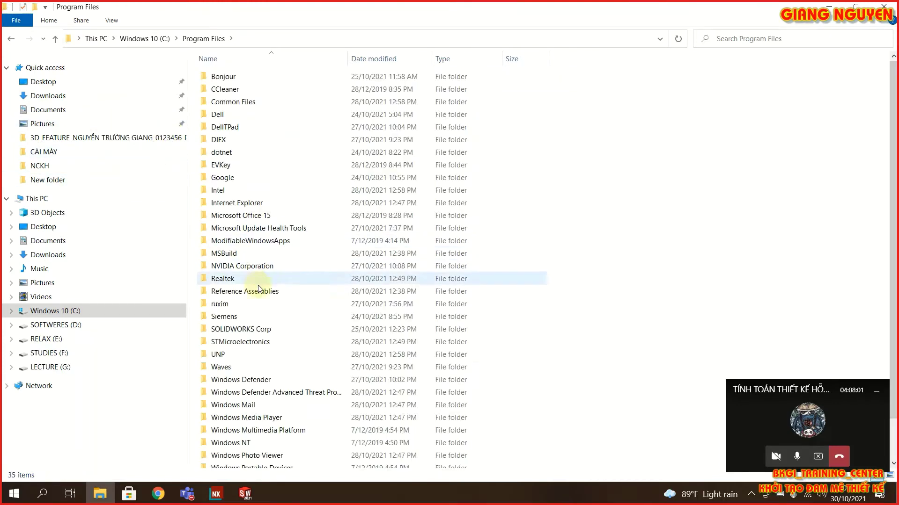
double_click(251, 316)
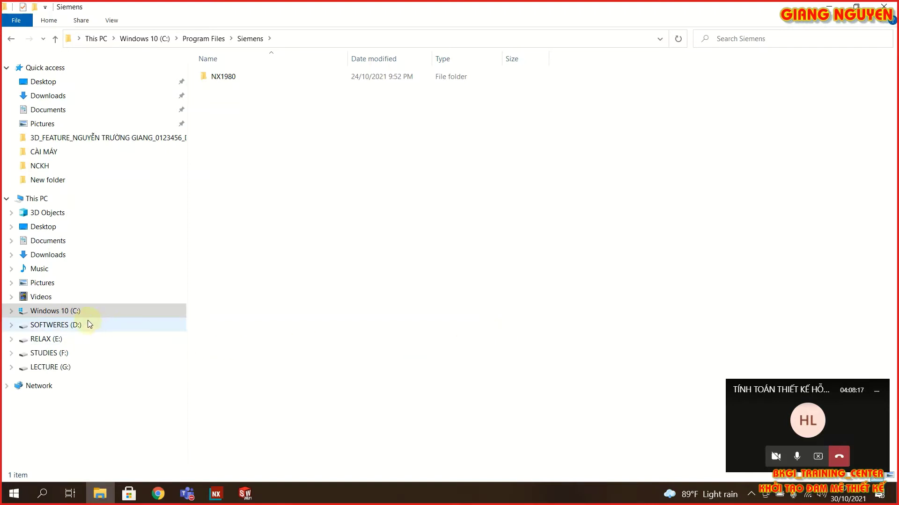
Step: Return to the root of drive C and reopen the Siemens folder through Program Files
left_click(78, 313)
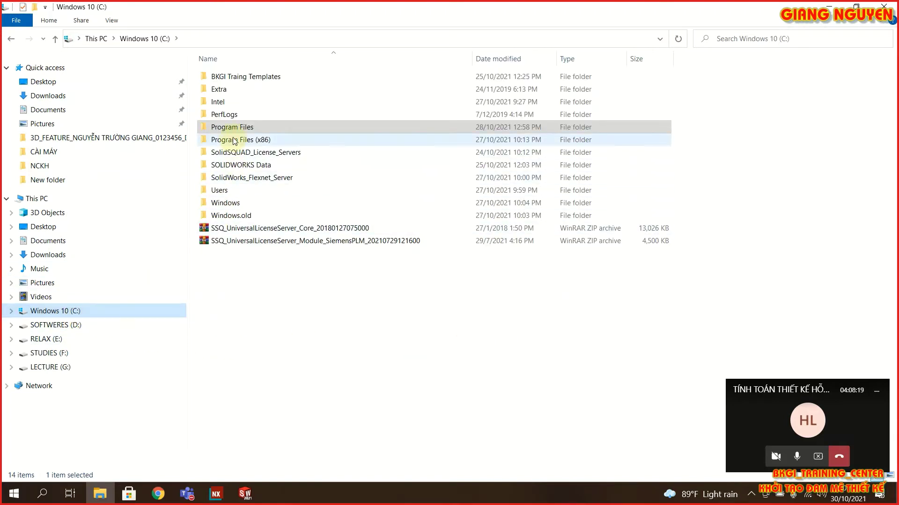
left_click(256, 131)
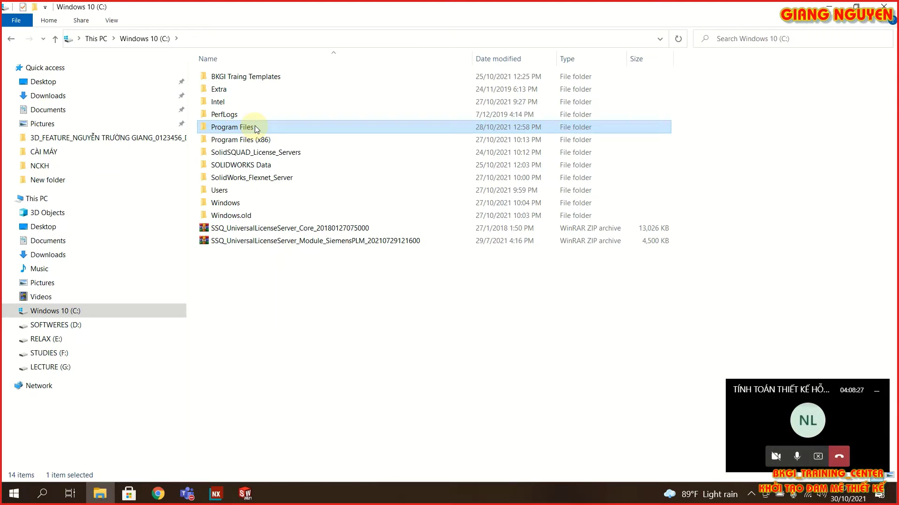
left_click(302, 311)
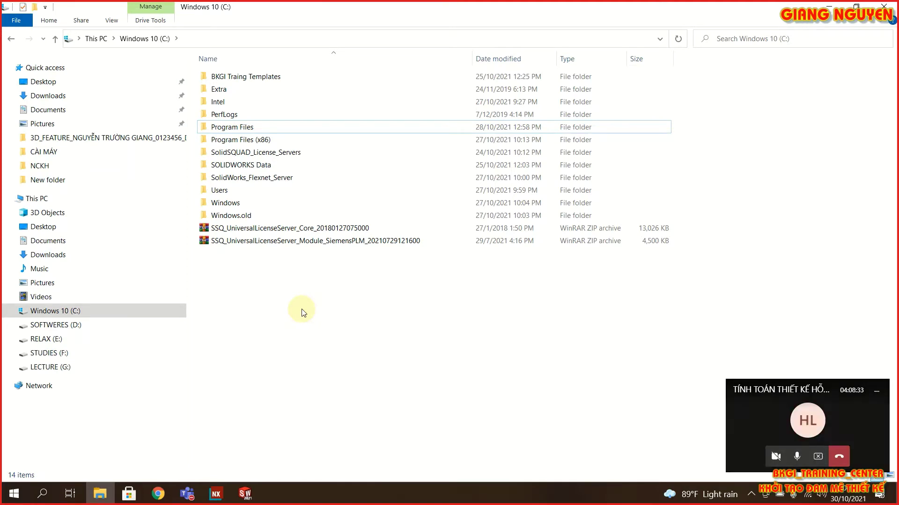
left_click(223, 132)
double_click(223, 135)
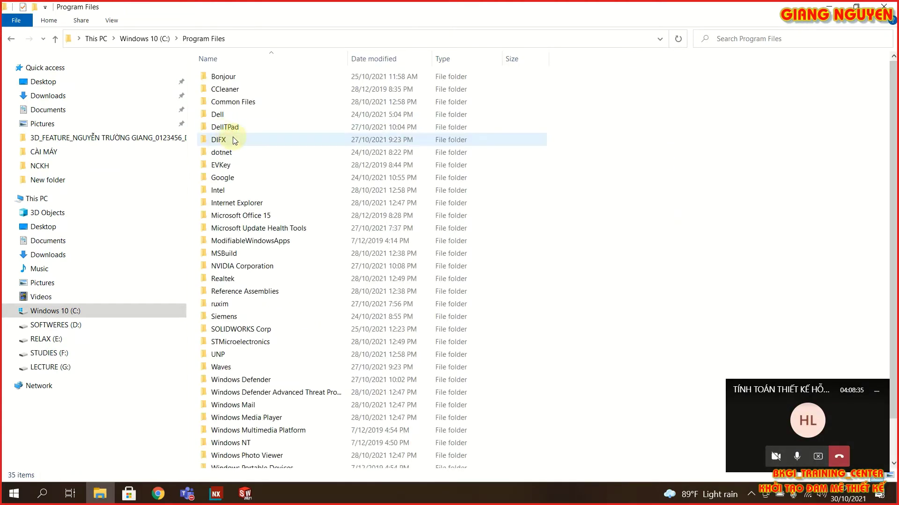
left_click(235, 316)
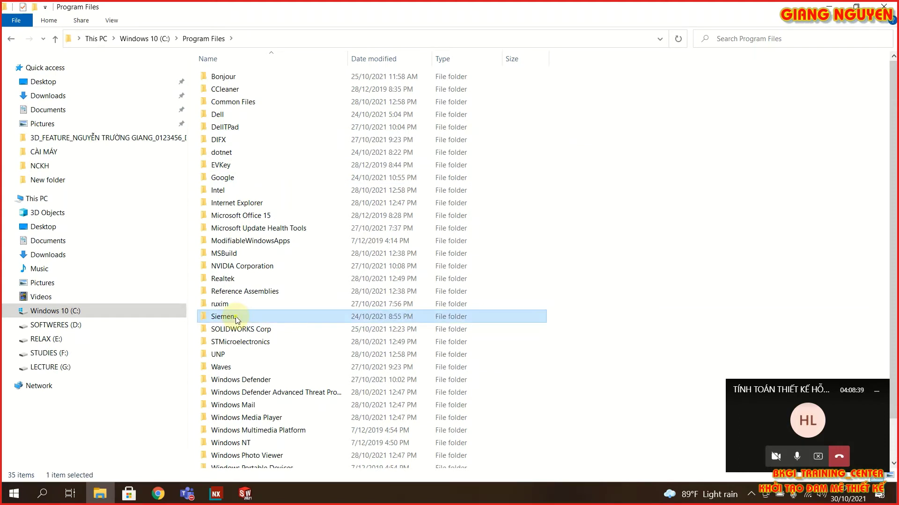
double_click(235, 316)
Step: Open the NX1980 folder and go into its NXPARTS subfolder
left_click(233, 78)
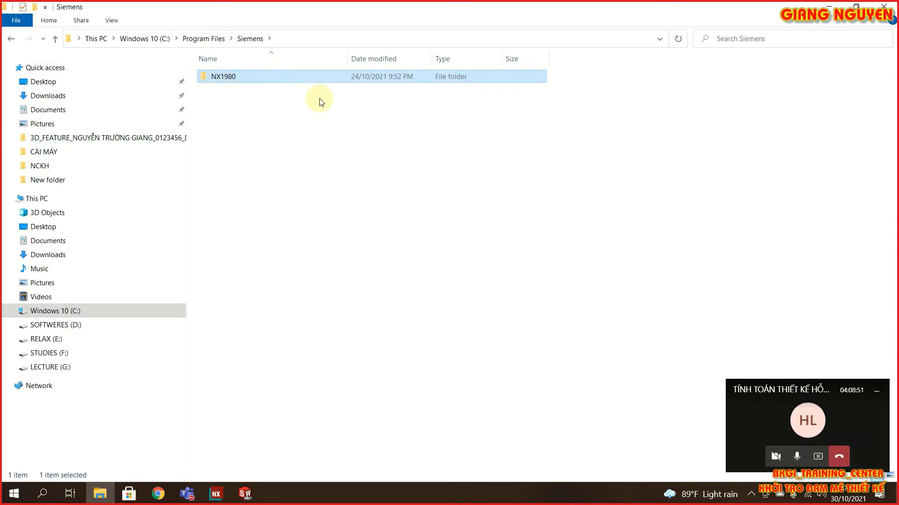
double_click(235, 80)
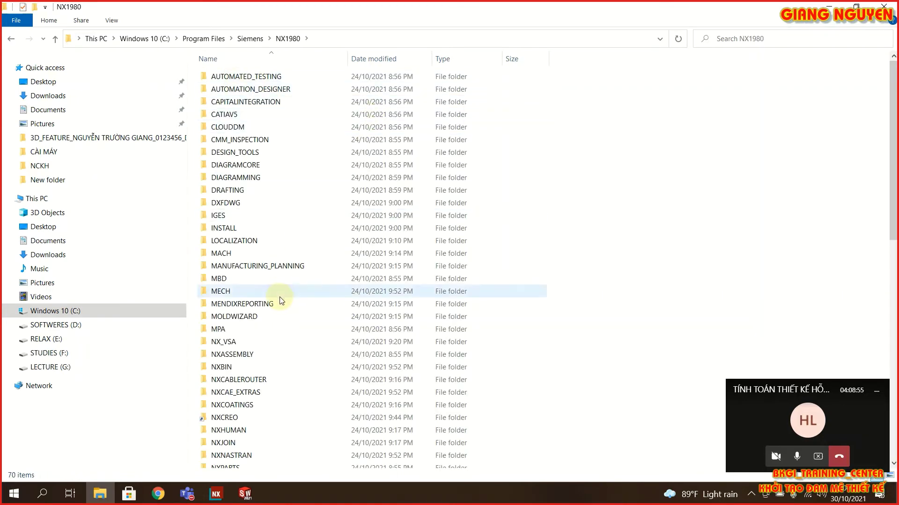
scroll(281, 323, "down", 4)
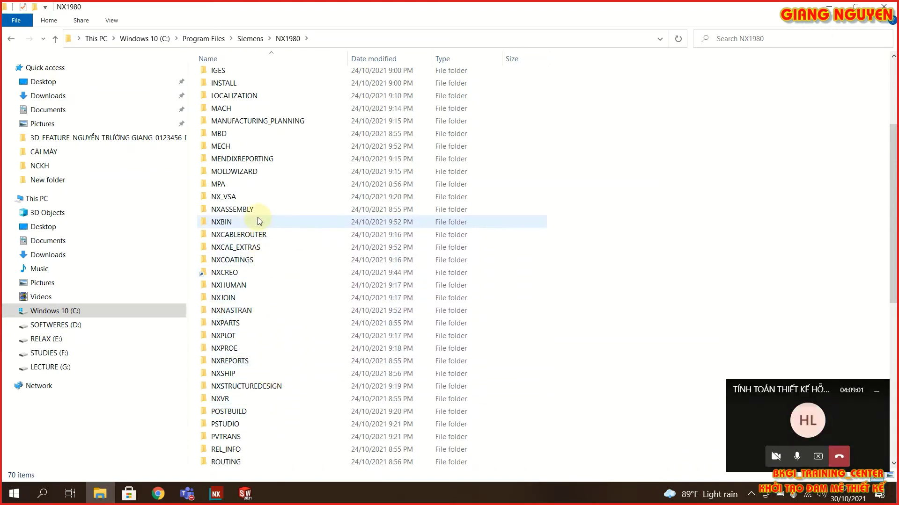
scroll(258, 234, "down", 5)
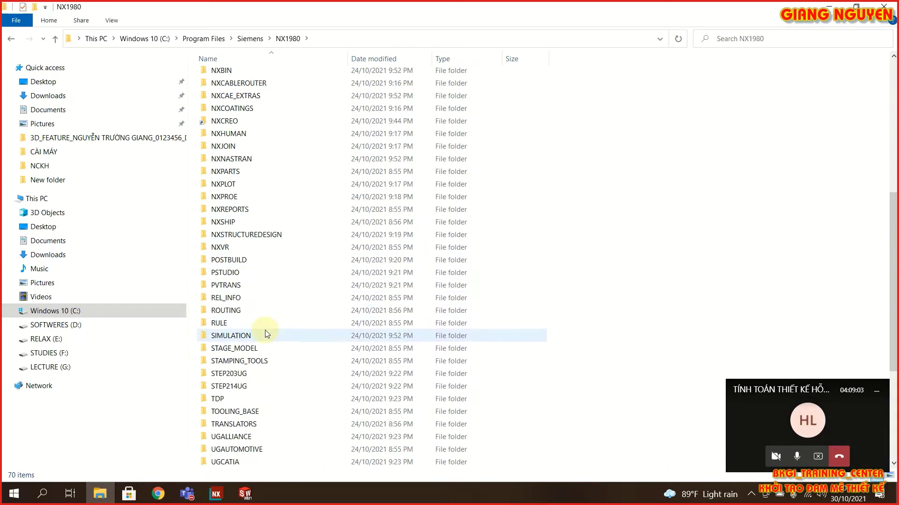
scroll(267, 345, "down", 4)
scroll(268, 346, "up", 5)
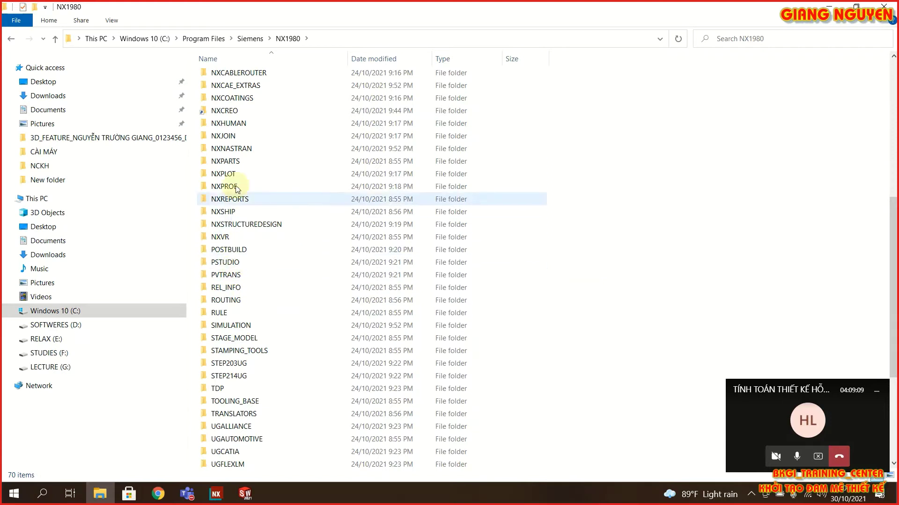
left_click(230, 167)
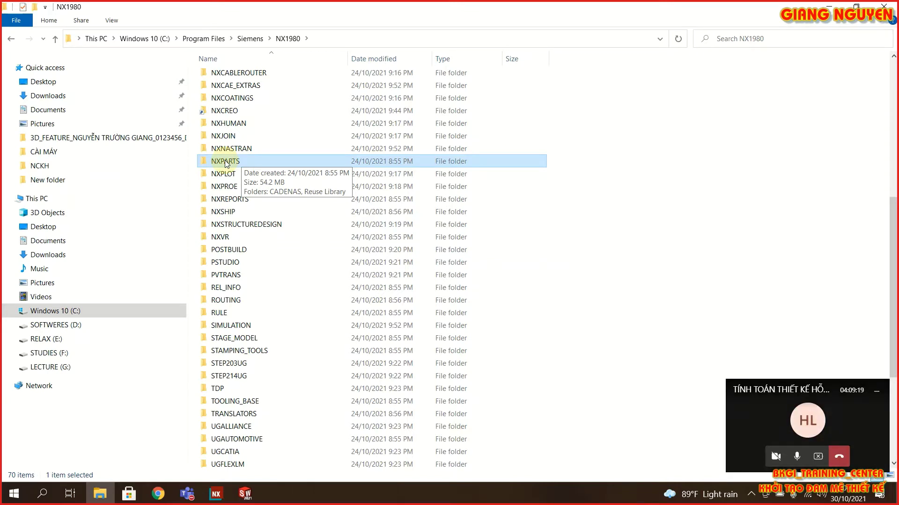
double_click(225, 163)
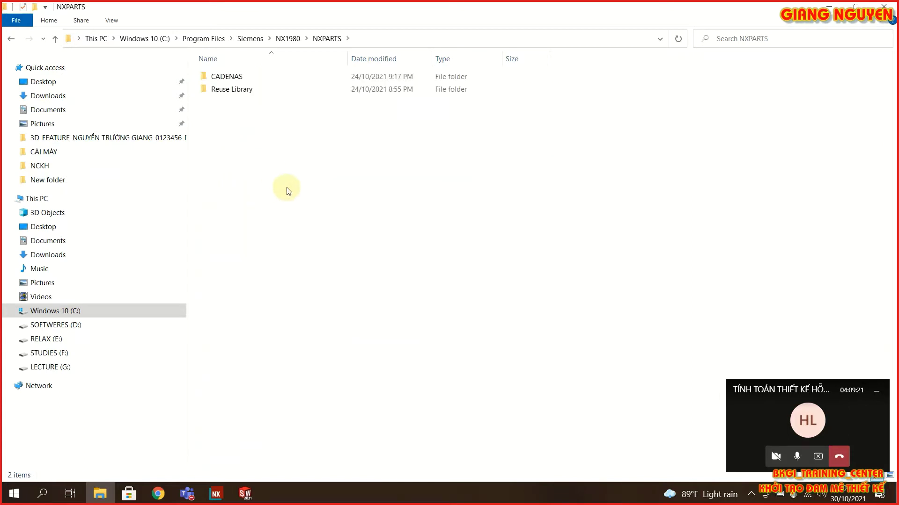
Step: Open the Reuse Library folder, look inside its 2D Section Library subfolder, and return to Reuse Library
left_click(243, 96)
left_click(244, 96)
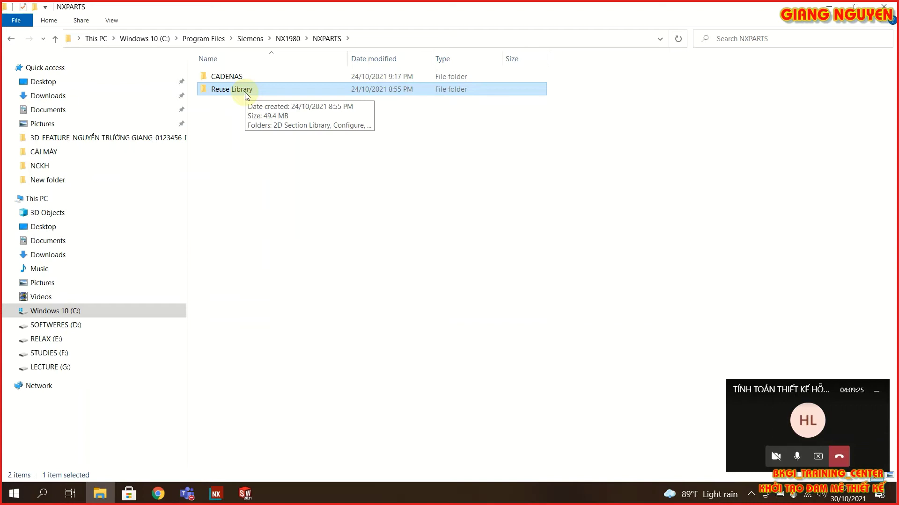
double_click(245, 92)
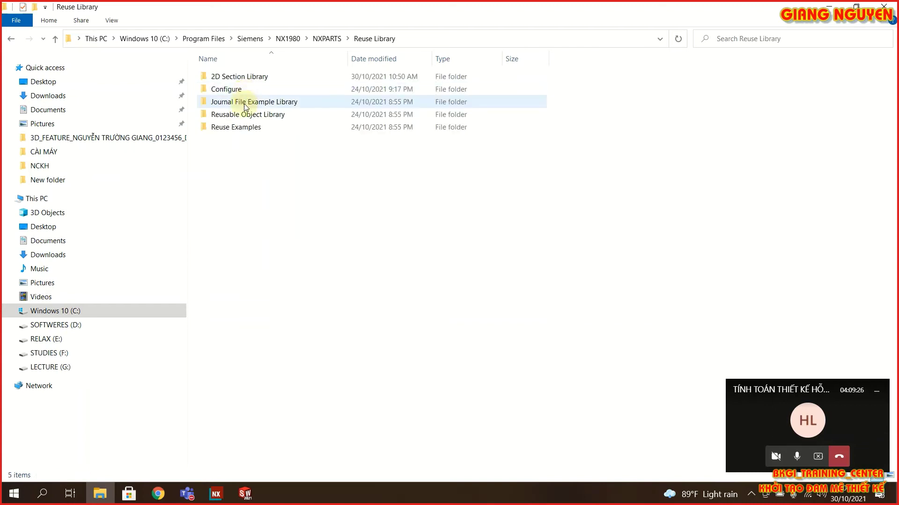
double_click(233, 80)
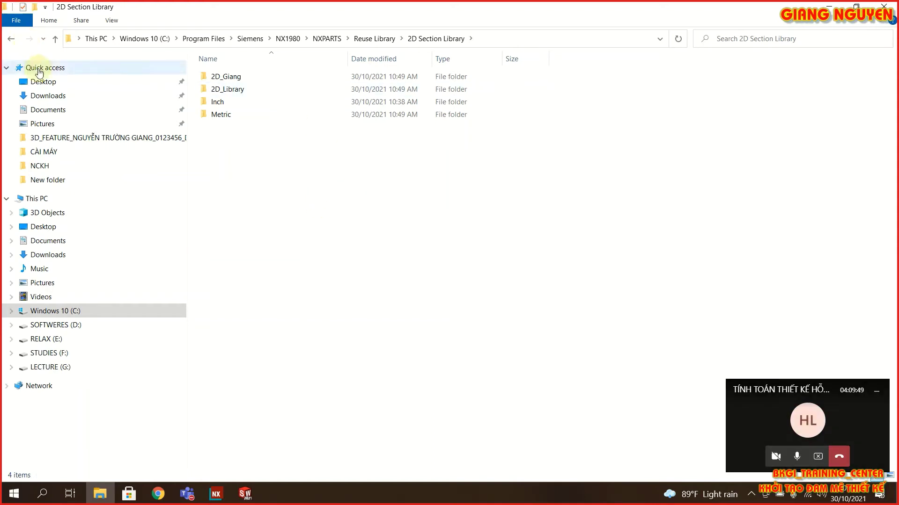
left_click(12, 39)
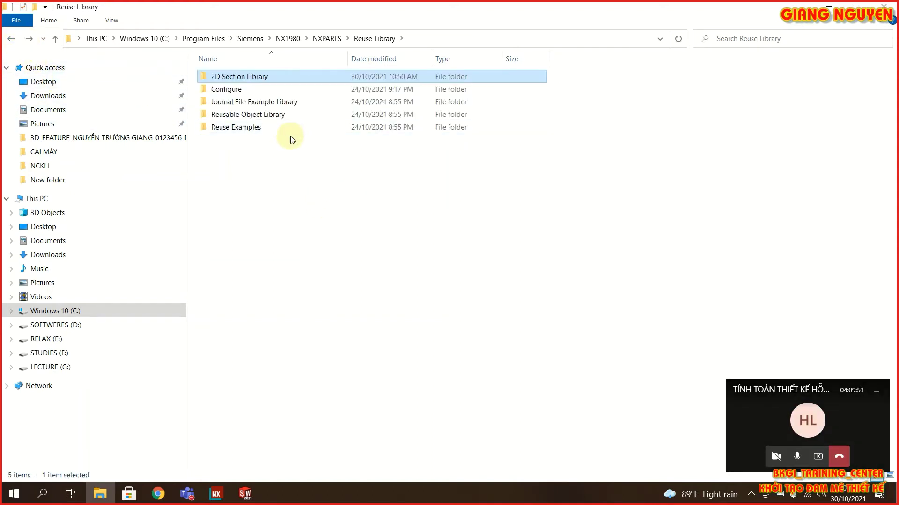
Step: Open the properties of the 2D Section Library folder and examine the security permissions of the Users group
left_click(246, 81)
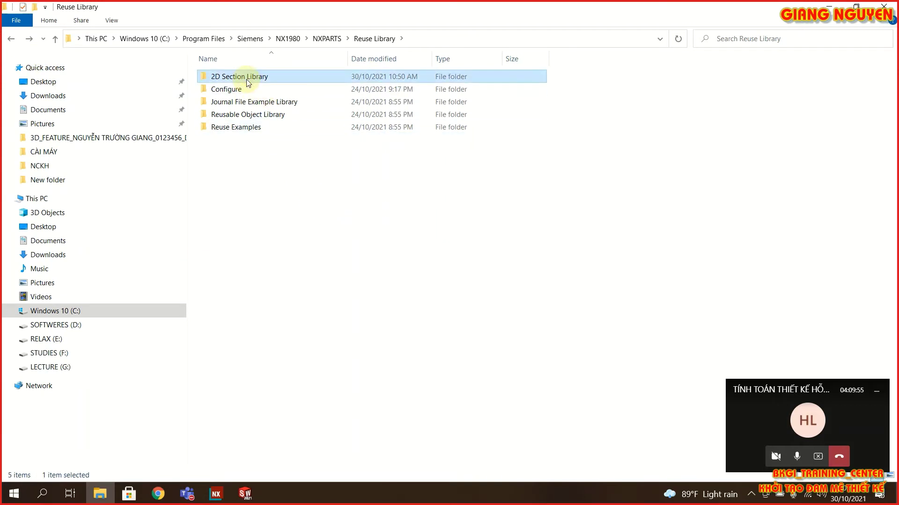
right_click(247, 80)
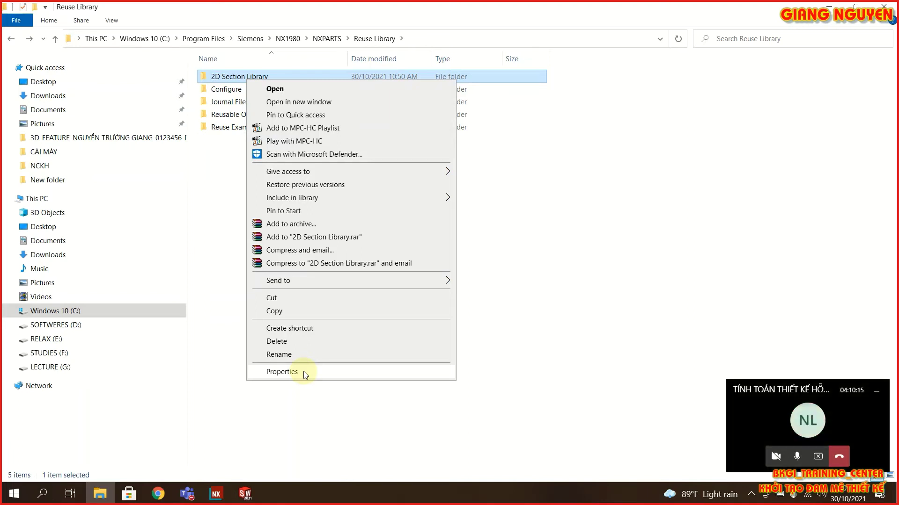
left_click(331, 371)
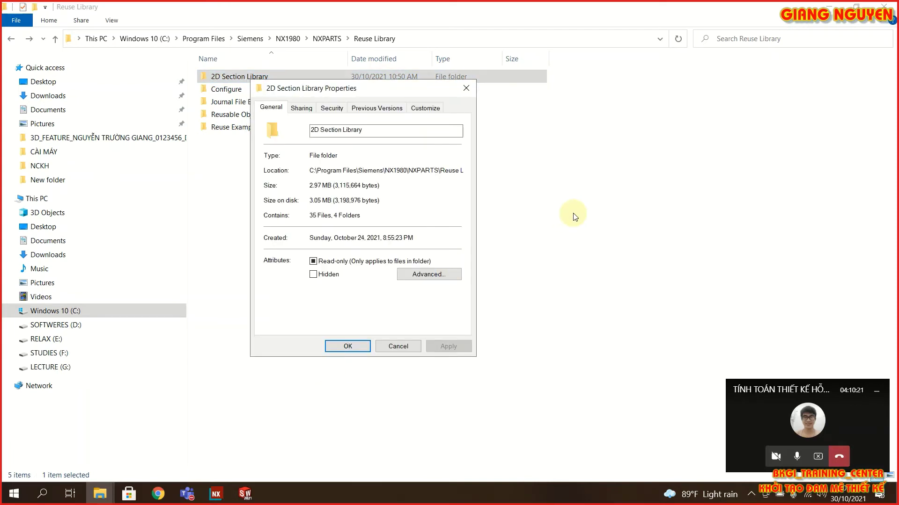
left_click(333, 113)
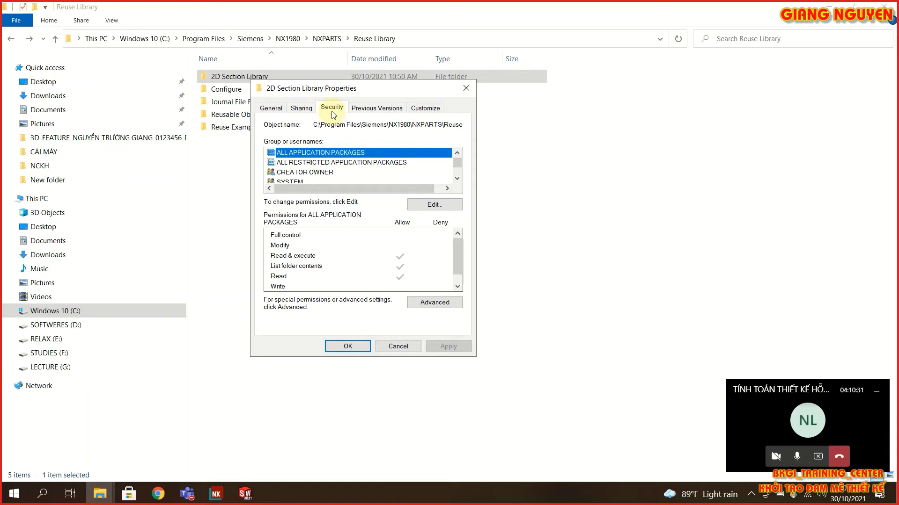
left_click_drag(365, 93, 407, 164)
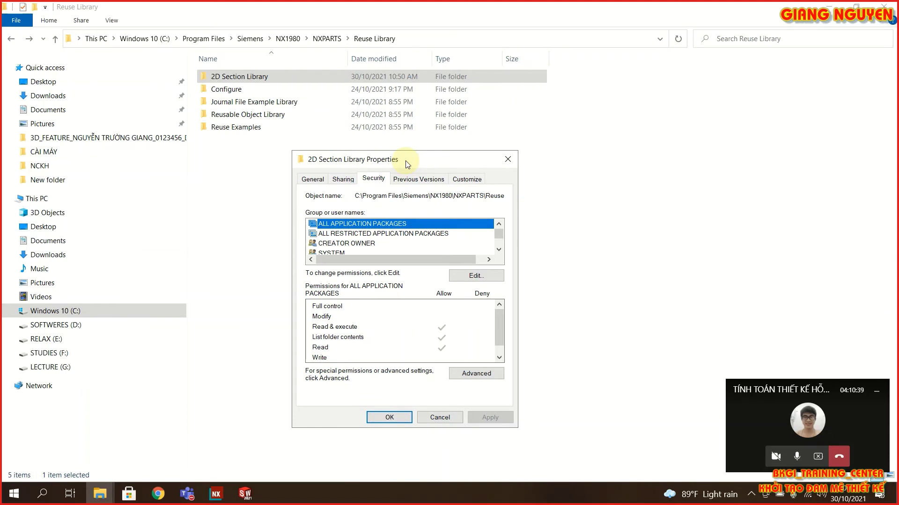
scroll(471, 224, "down", 2)
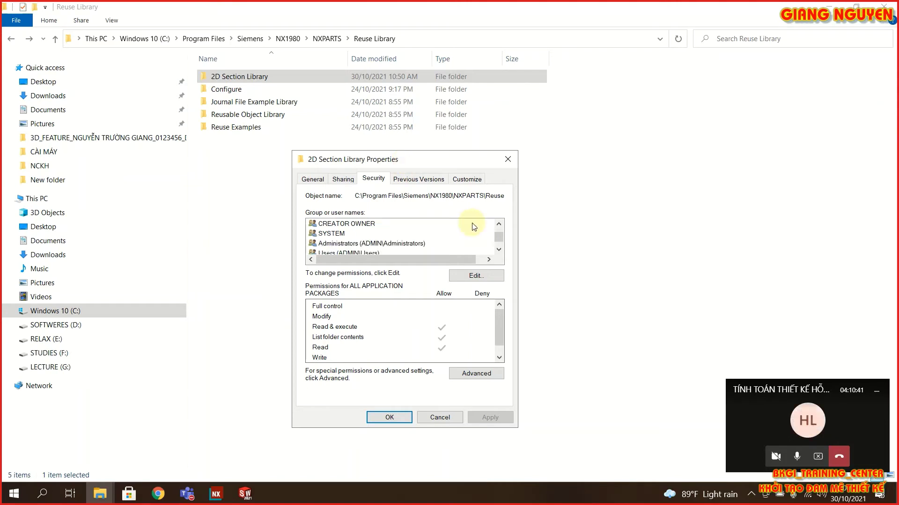
left_click(367, 234)
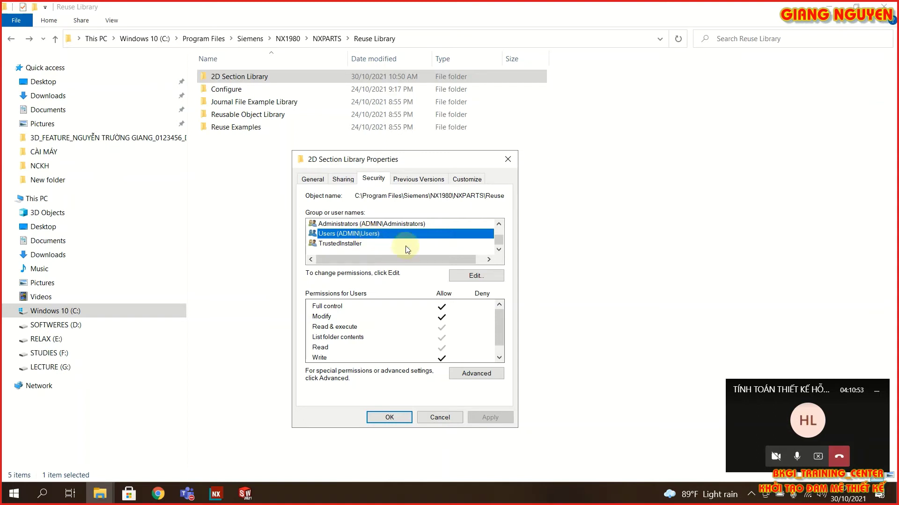
Step: Open the folder's permissions for editing, check the allowed permissions of the Users group, and accept both dialogs
left_click(476, 276)
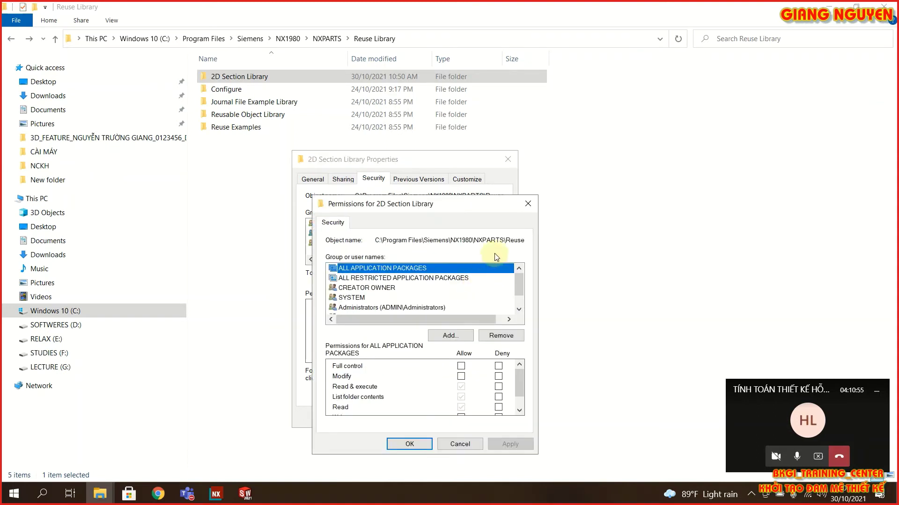
scroll(479, 276, "down", 1)
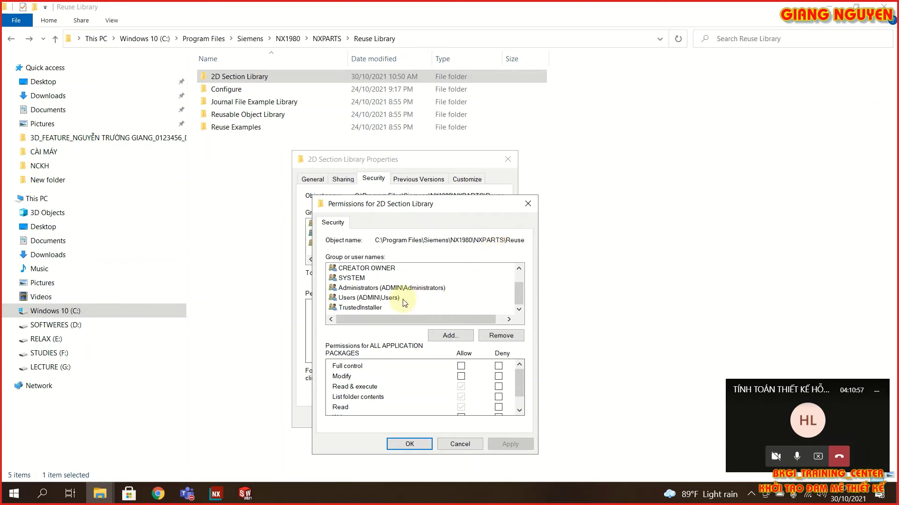
left_click(375, 298)
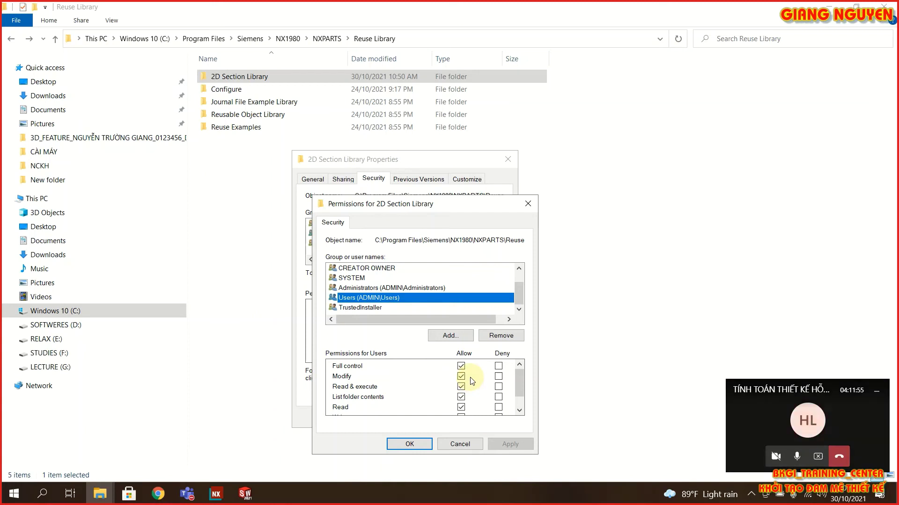
left_click(417, 443)
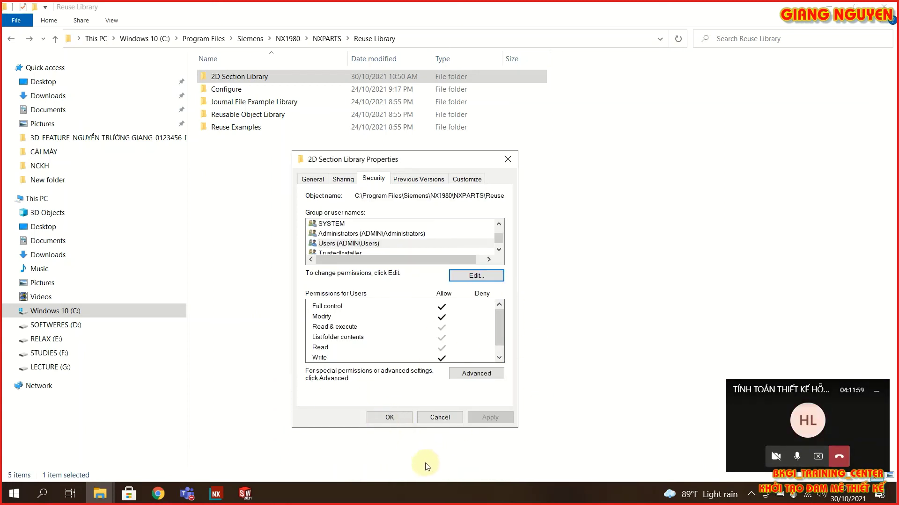
left_click(391, 417)
Step: Clear the read-only attribute of the 2D Section Library folder, including its subfolders and files, and switch back to NX
right_click(255, 75)
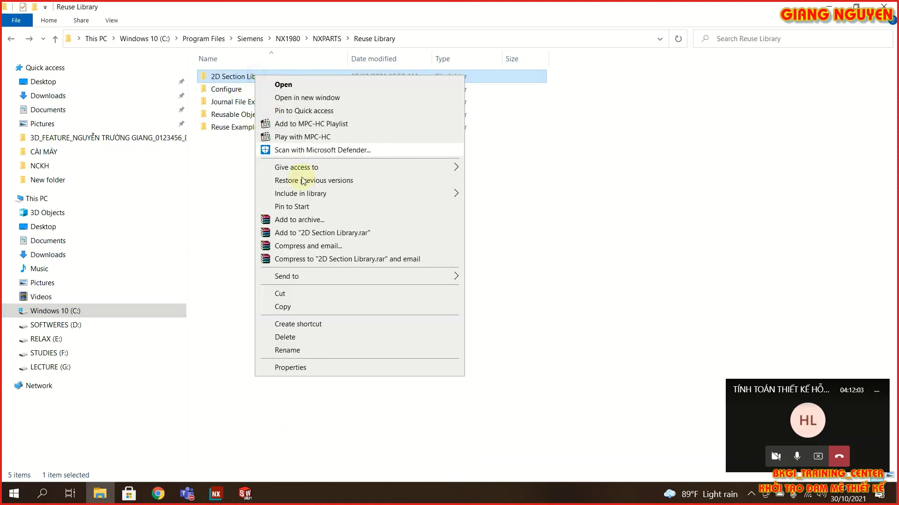
left_click(288, 365)
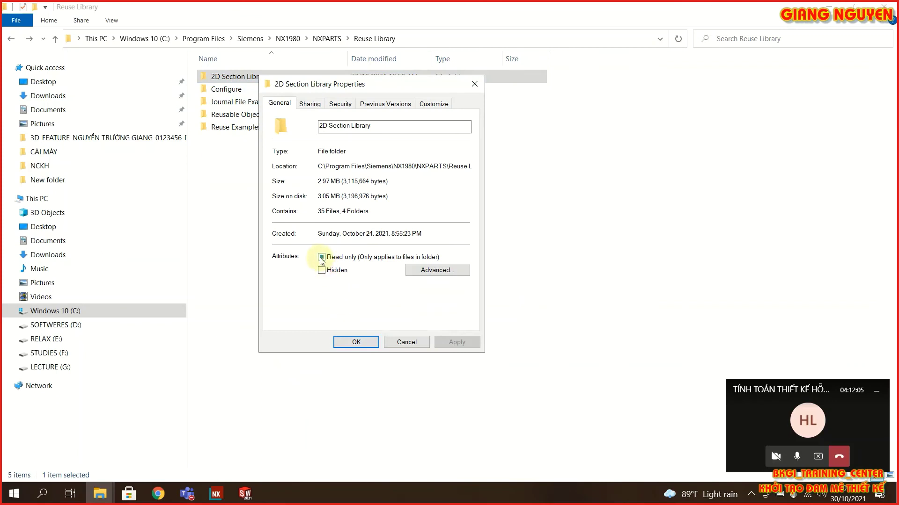
left_click(321, 258)
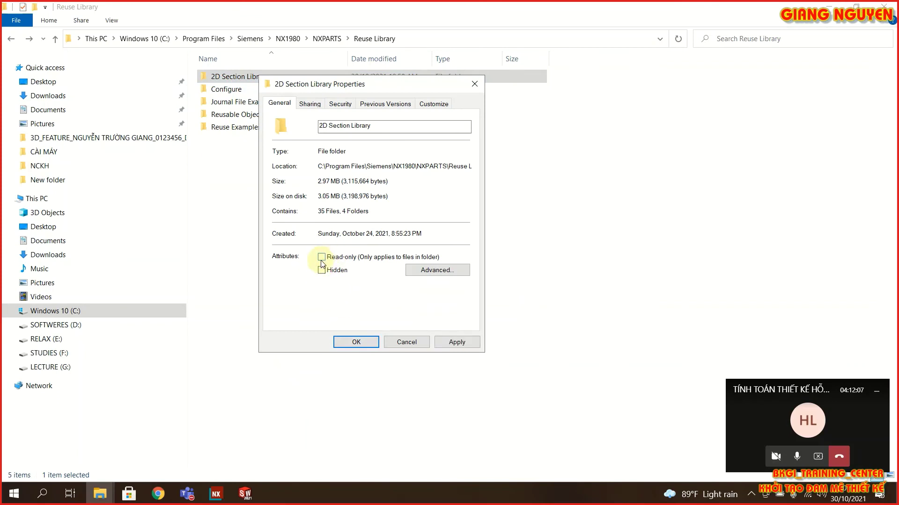
left_click(322, 258)
left_click(452, 341)
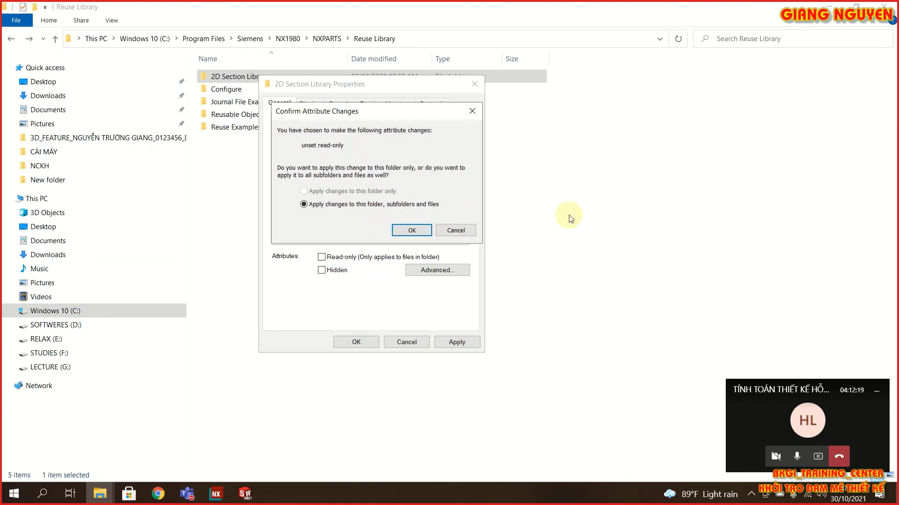
left_click(412, 231)
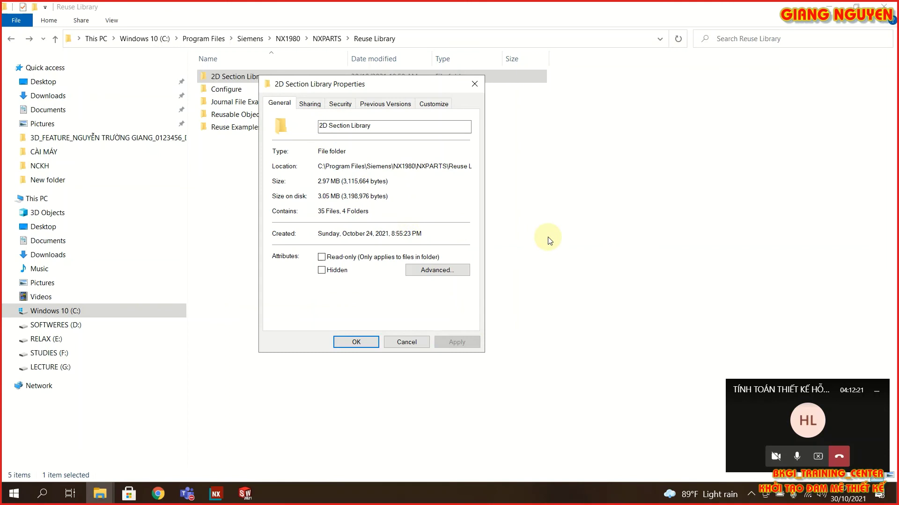
left_click(356, 342)
left_click(566, 262)
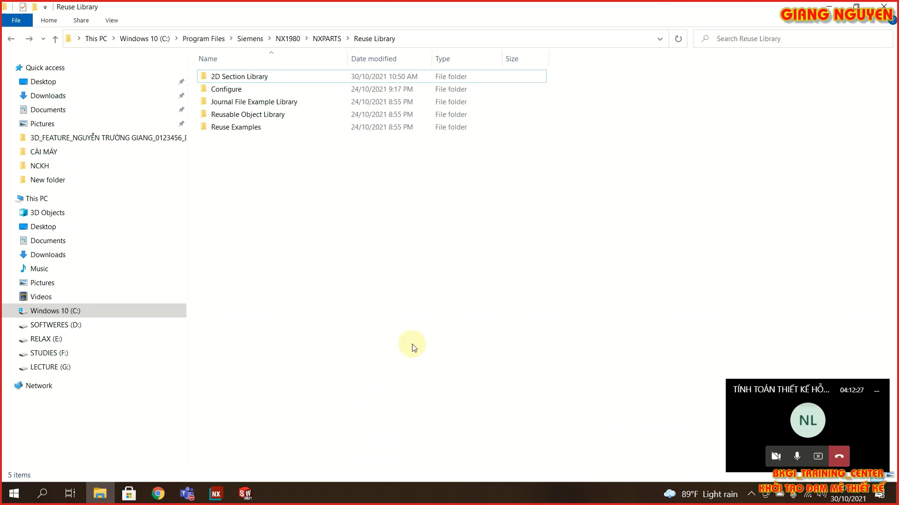
left_click(216, 494)
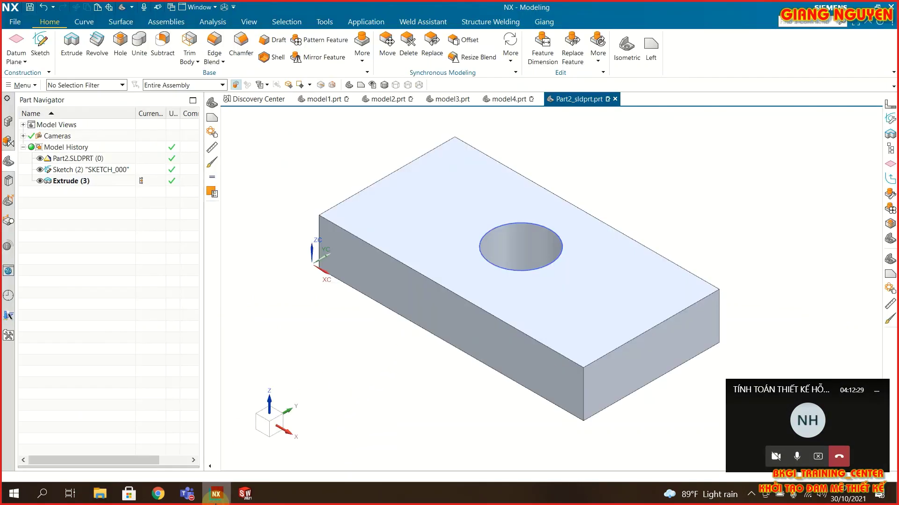